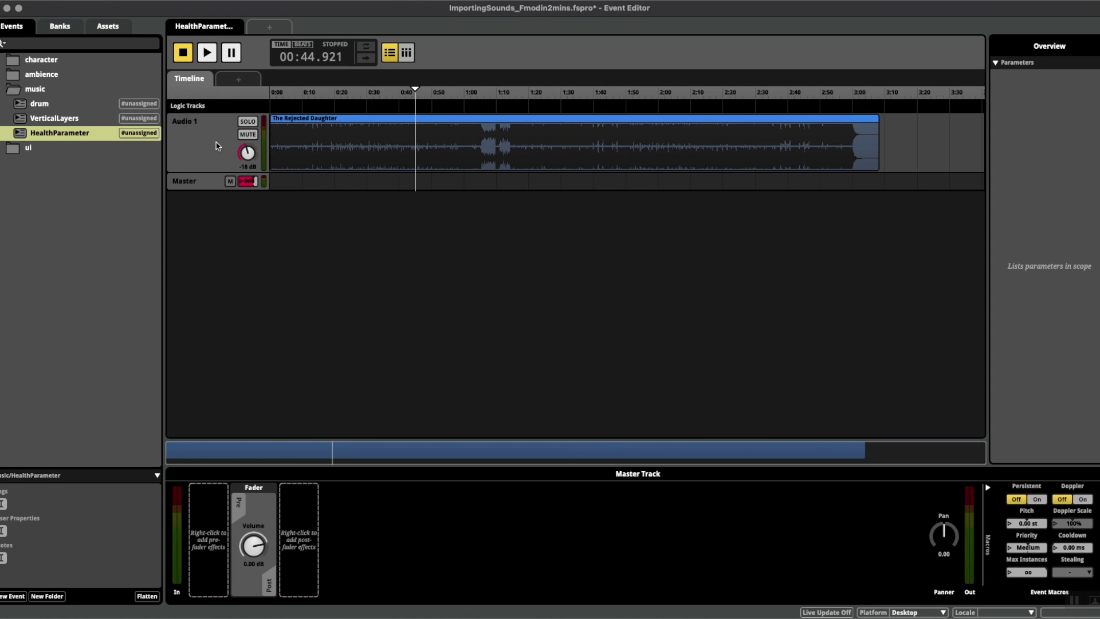
Mute then unmute Audio 1 and select its track to show its mixing deck
{"action": "left_click", "coordinate": [241, 136]}
{"action": "left_click", "coordinate": [241, 135]}
{"action": "left_click", "coordinate": [213, 148]}
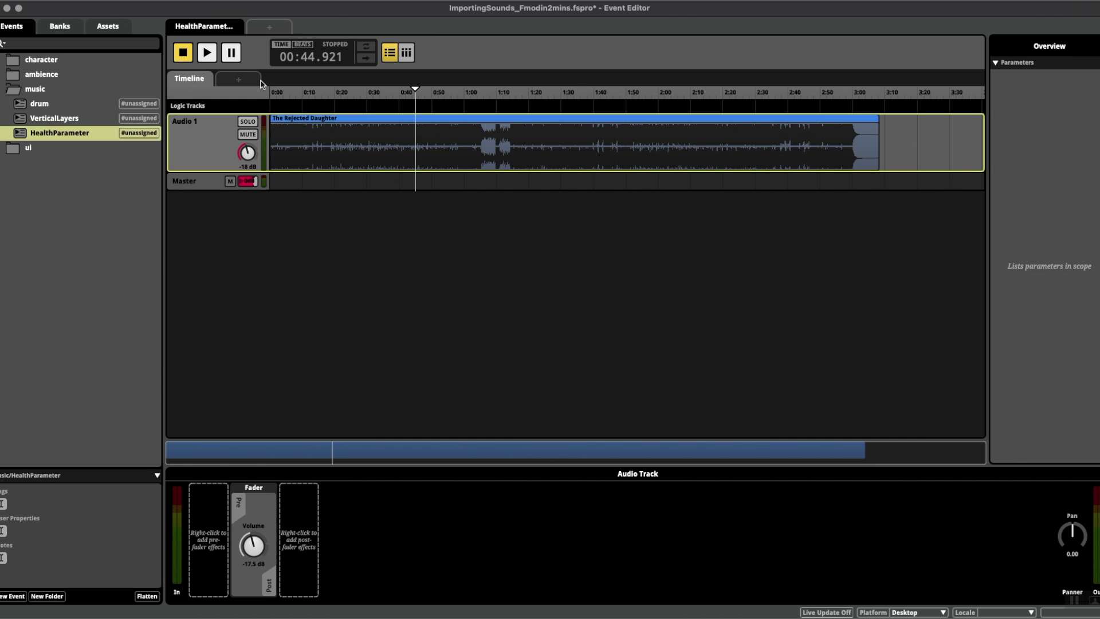
Start a new parameter sheet with a new parameter
{"action": "left_click", "coordinate": [243, 82]}
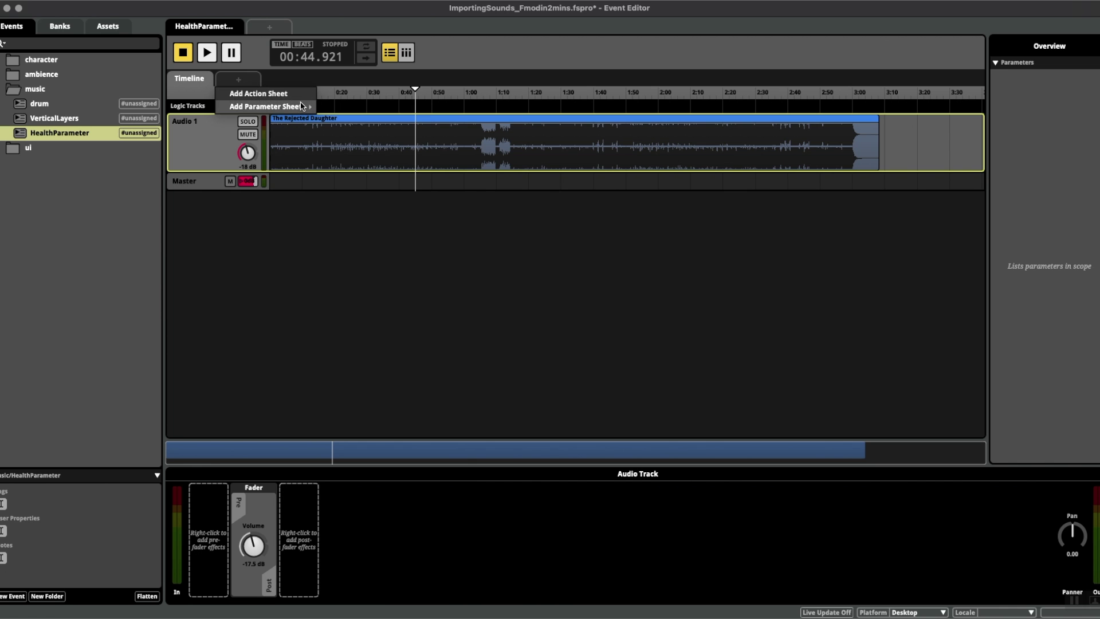
{"action": "mouse_move", "coordinate": [297, 111]}
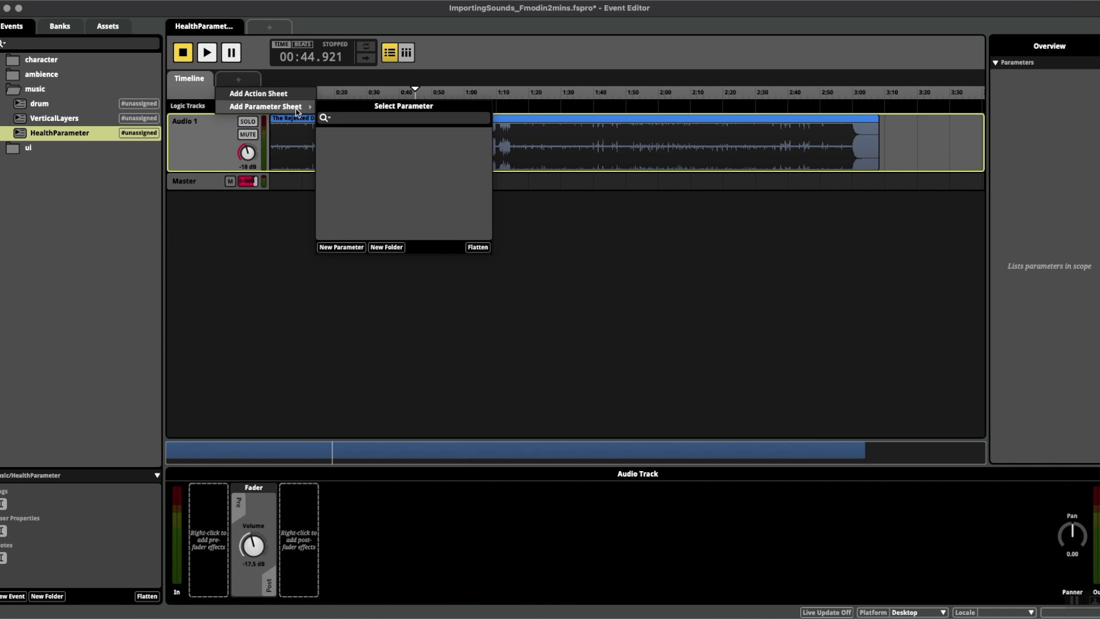
{"action": "left_click", "coordinate": [342, 248]}
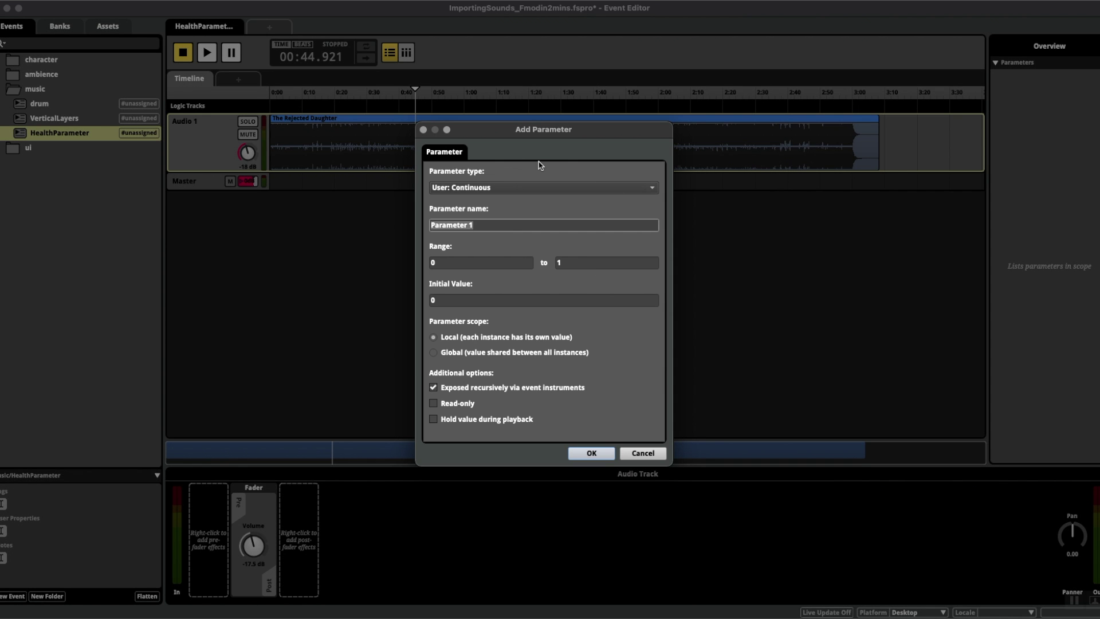
Define a continuous parameter named HealthFilter, range 0 to 100, initial value 100
{"action": "left_click", "coordinate": [509, 191]}
{"action": "left_click", "coordinate": [495, 192]}
{"action": "left_click", "coordinate": [499, 229]}
{"action": "triple_click", "coordinate": [498, 230]}
{"action": "type", "text": "HealthFilter"}
{"action": "left_click", "coordinate": [473, 264]}
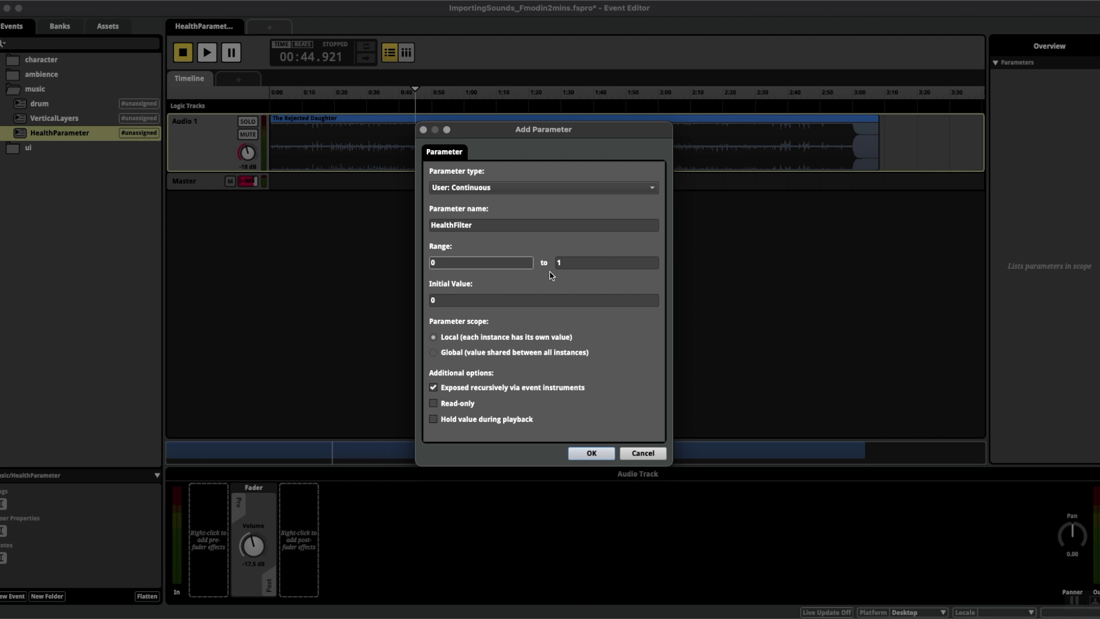
{"action": "left_click", "coordinate": [593, 262]}
{"action": "left_click", "coordinate": [569, 295]}
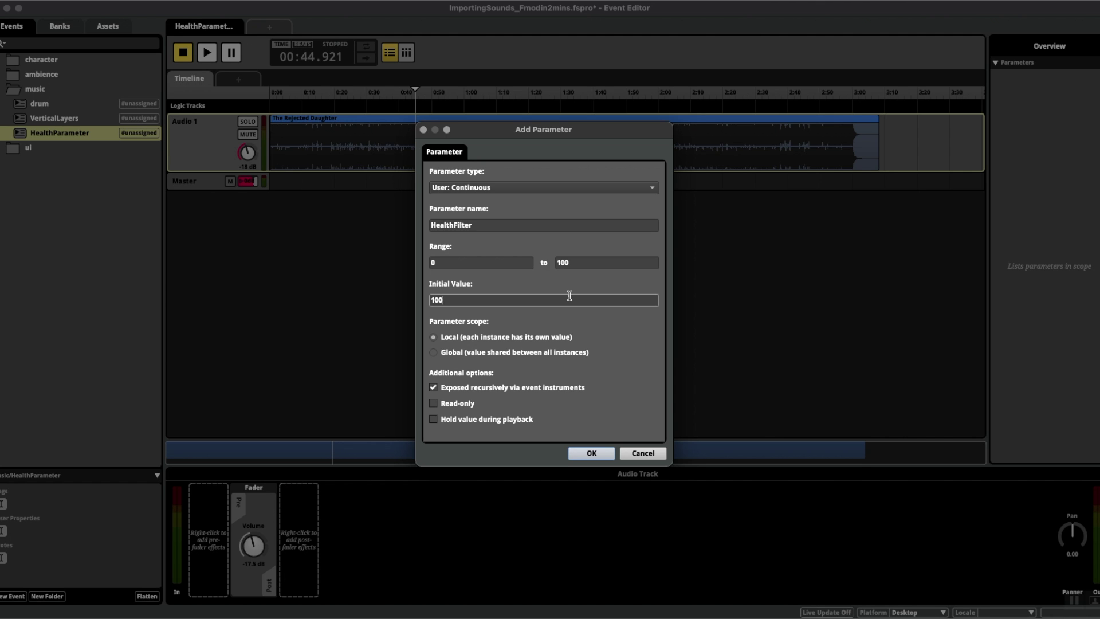
Confirm the HealthFilter parameter and return to the Timeline sheet
{"action": "left_click", "coordinate": [600, 456]}
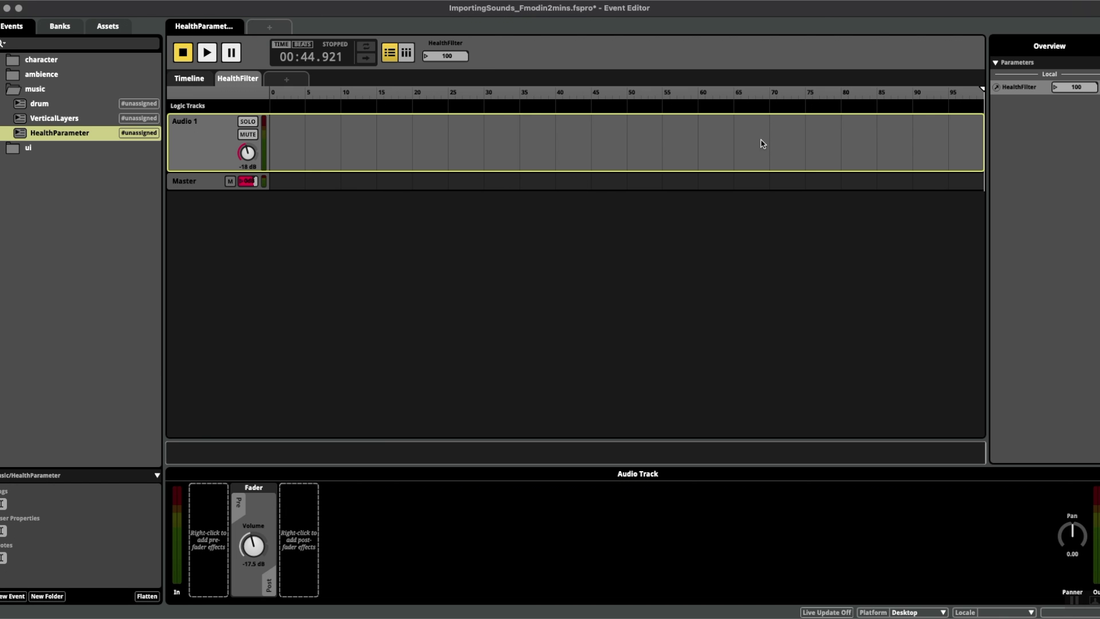
{"action": "left_click", "coordinate": [198, 79]}
{"action": "left_click", "coordinate": [244, 80]}
{"action": "left_click", "coordinate": [198, 79]}
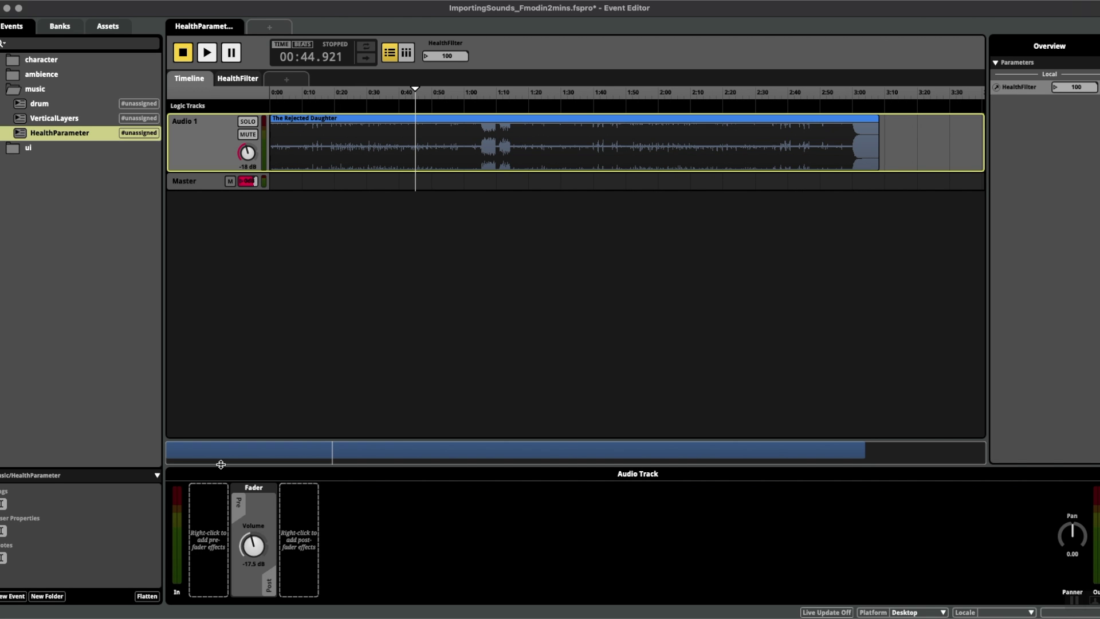
Add FMOD Lowpass Simple post-fader on Audio 1 and set its cutoff to 22.0 kHz
{"action": "right_click", "coordinate": [307, 541]}
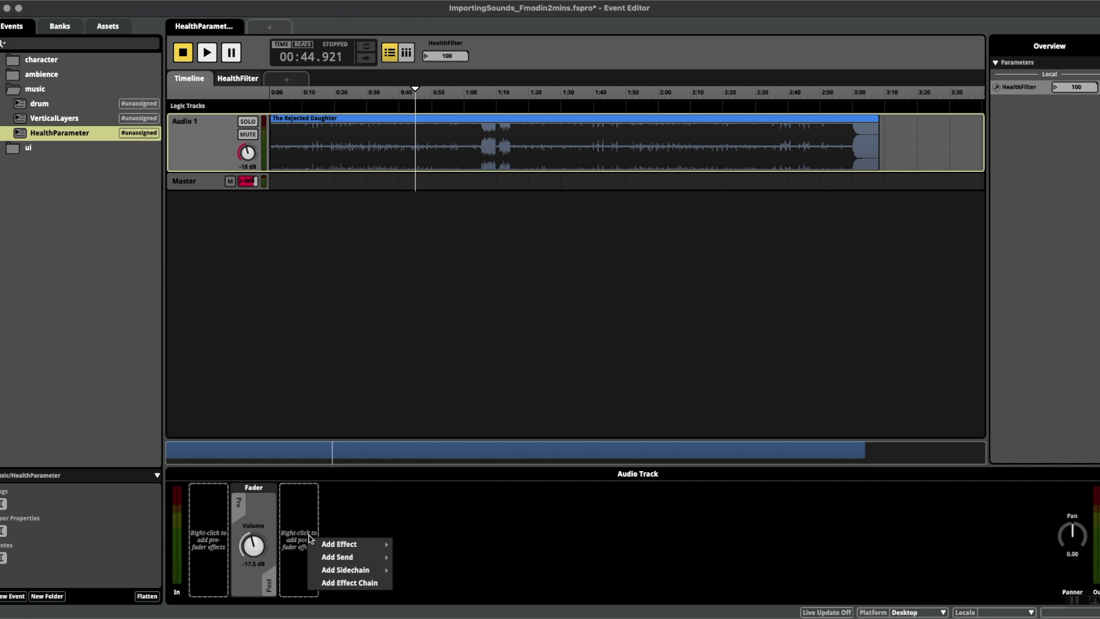
{"action": "mouse_move", "coordinate": [364, 547]}
{"action": "mouse_move", "coordinate": [416, 545]}
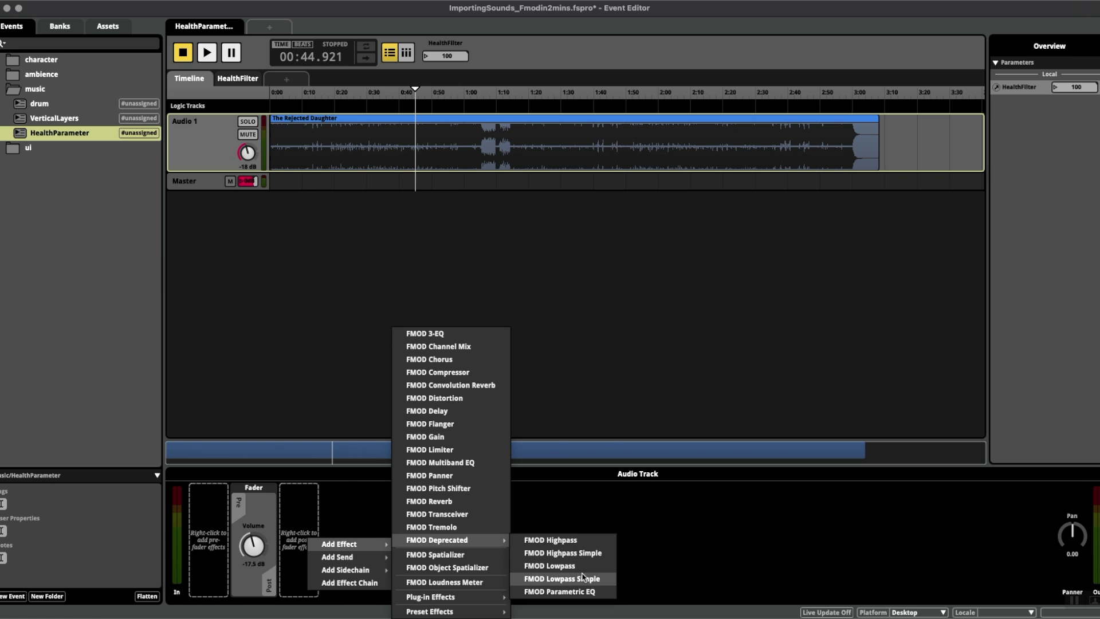
{"action": "left_click", "coordinate": [585, 583]}
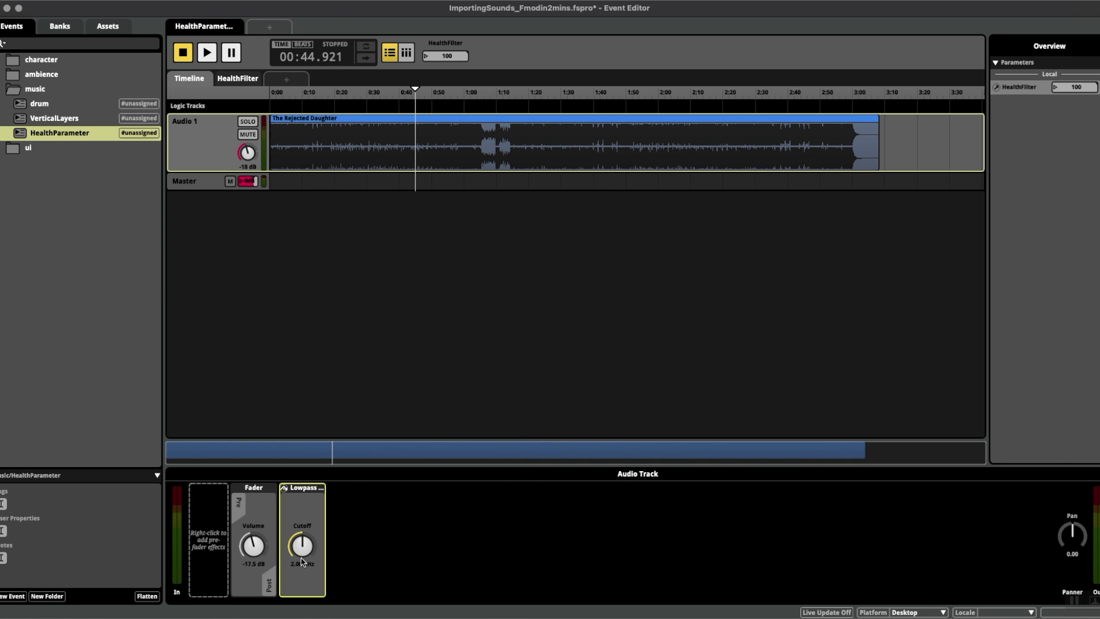
{"action": "left_click_drag", "start_coordinate": [302, 546], "coordinate": [302, 516]}
{"action": "right_click", "coordinate": [307, 548]}
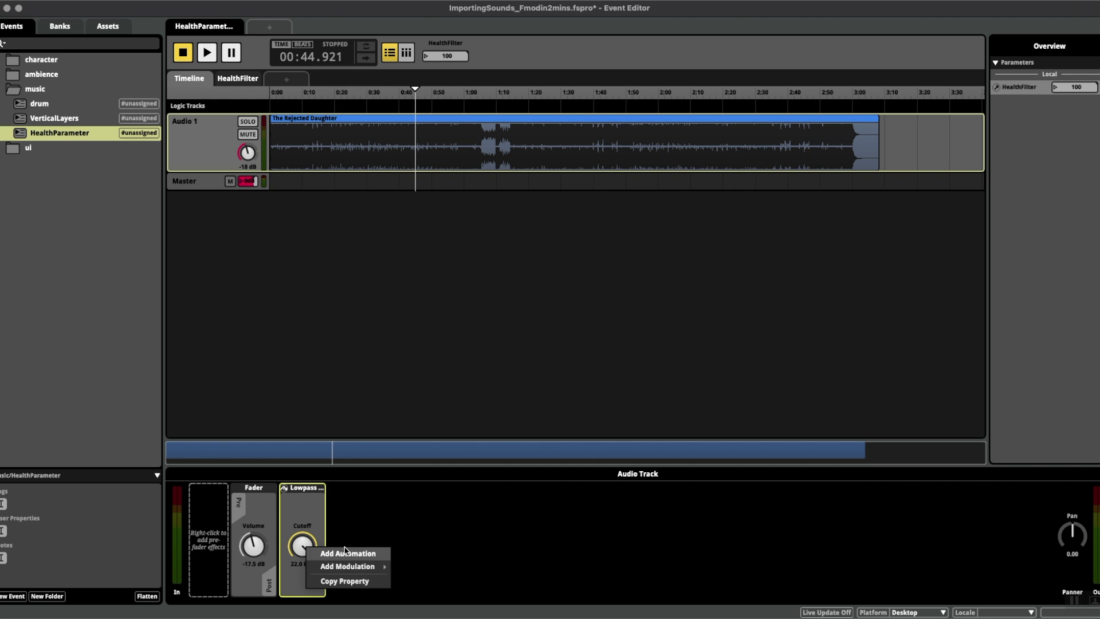
Automate the Lowpass Simple cutoff with a HealthFilter curve and select its Cutoff lane
{"action": "left_click", "coordinate": [364, 554]}
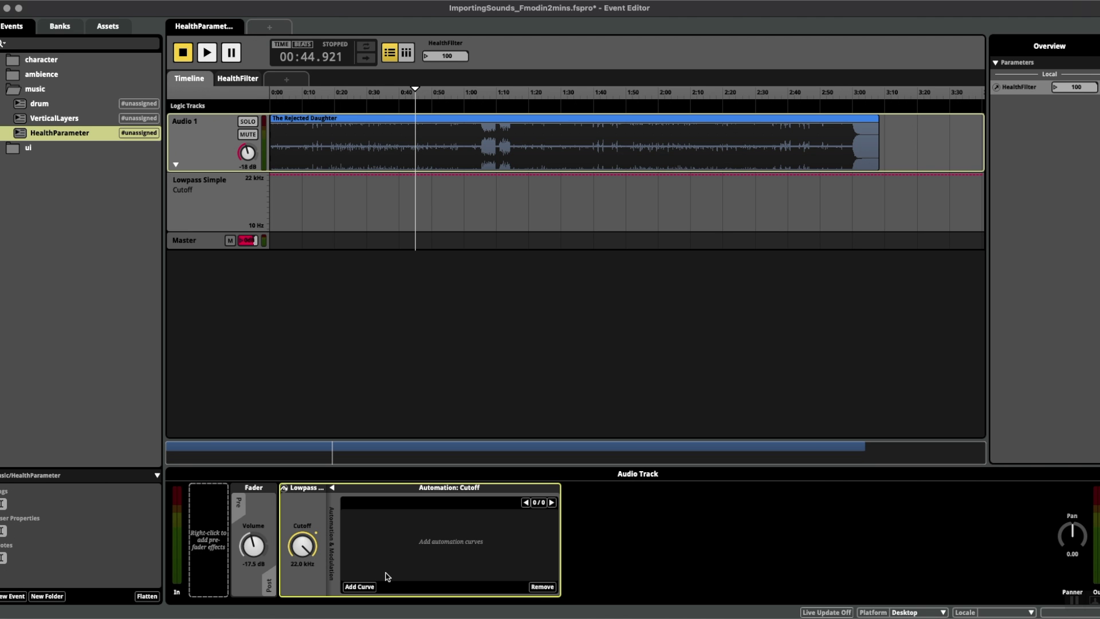
{"action": "left_click", "coordinate": [367, 587]}
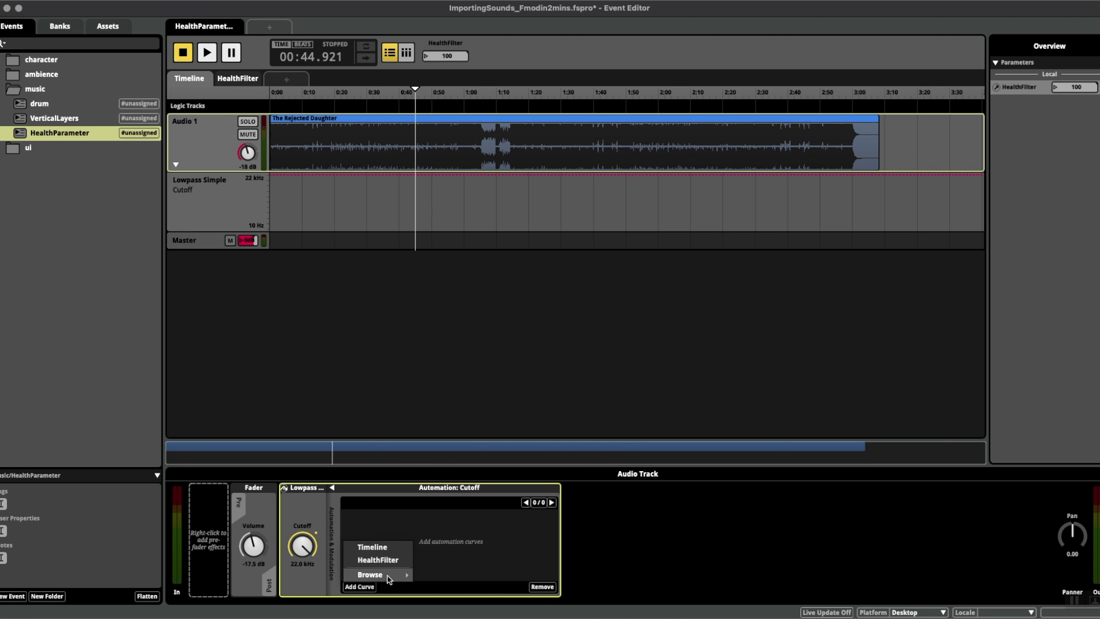
{"action": "mouse_move", "coordinate": [388, 577]}
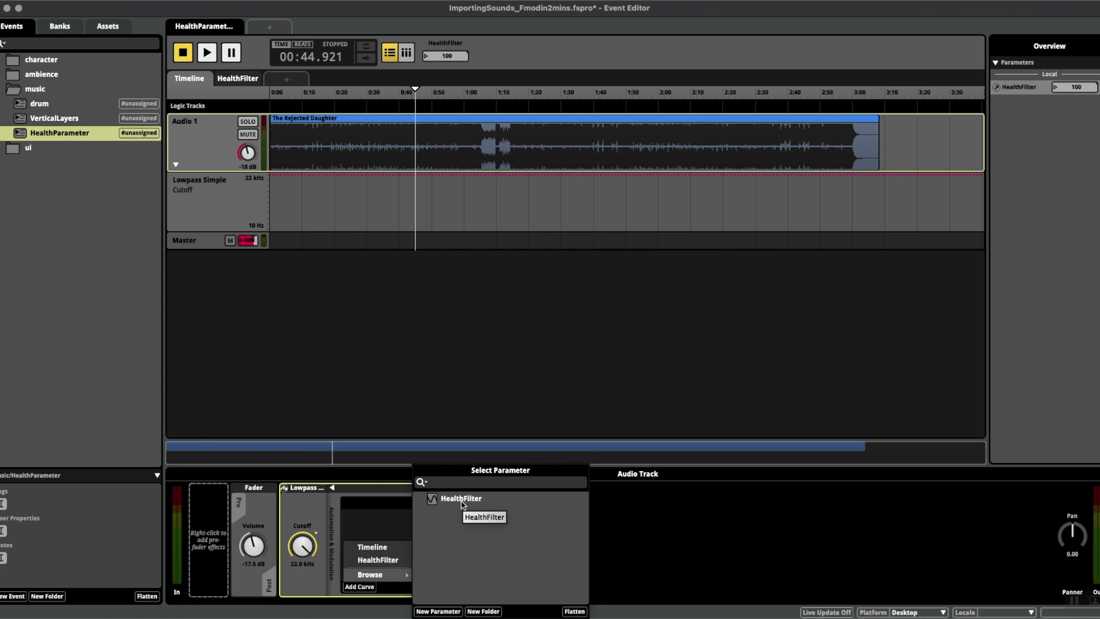
{"action": "left_click", "coordinate": [461, 499]}
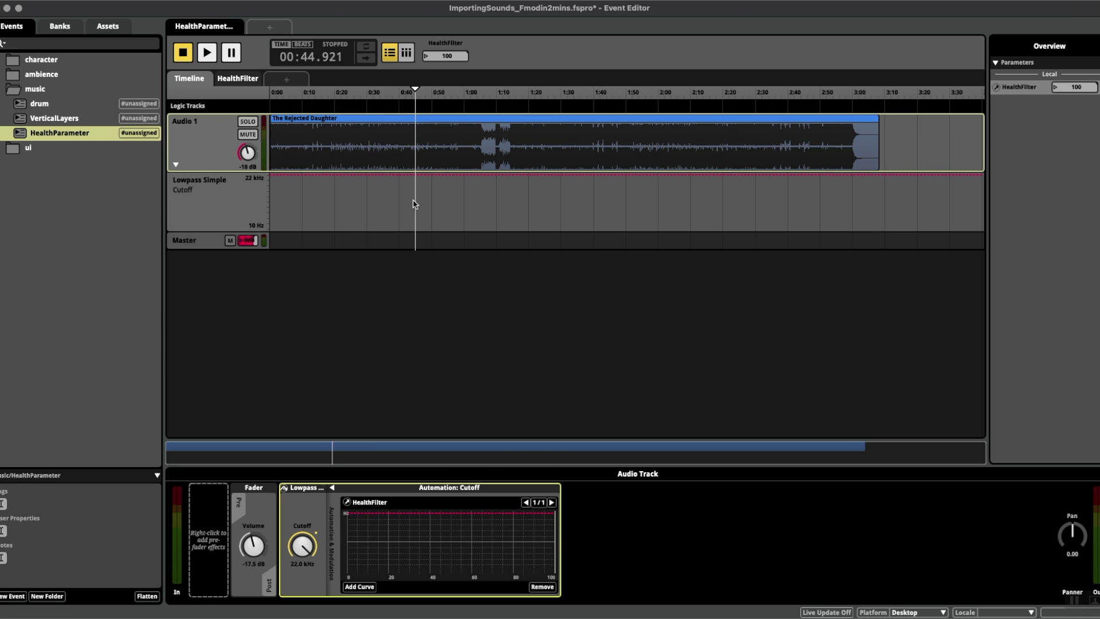
{"action": "left_click", "coordinate": [252, 81]}
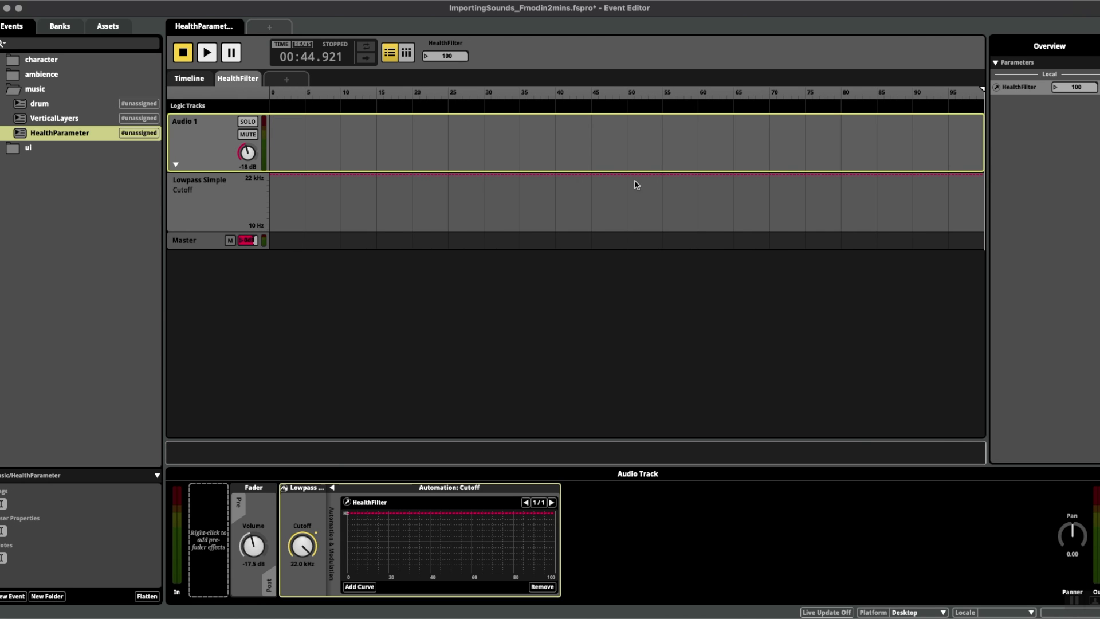
{"action": "left_click", "coordinate": [194, 191]}
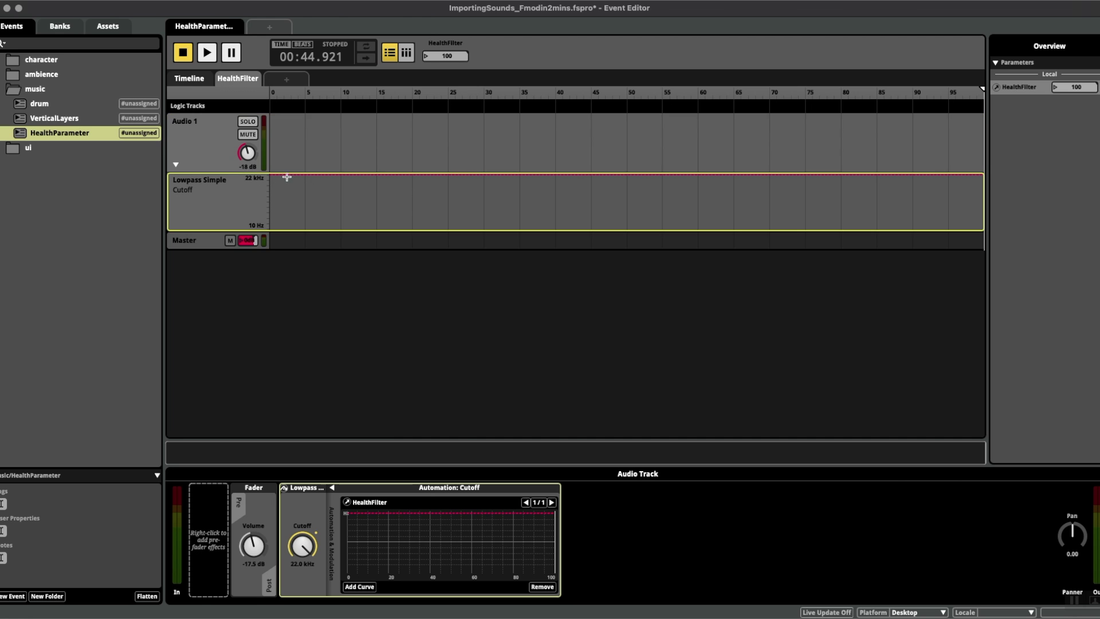
Add a cutoff point at HealthFilter 100 and drop the curve's start at 0 to 1.00 kHz
{"action": "left_click", "coordinate": [281, 269]}
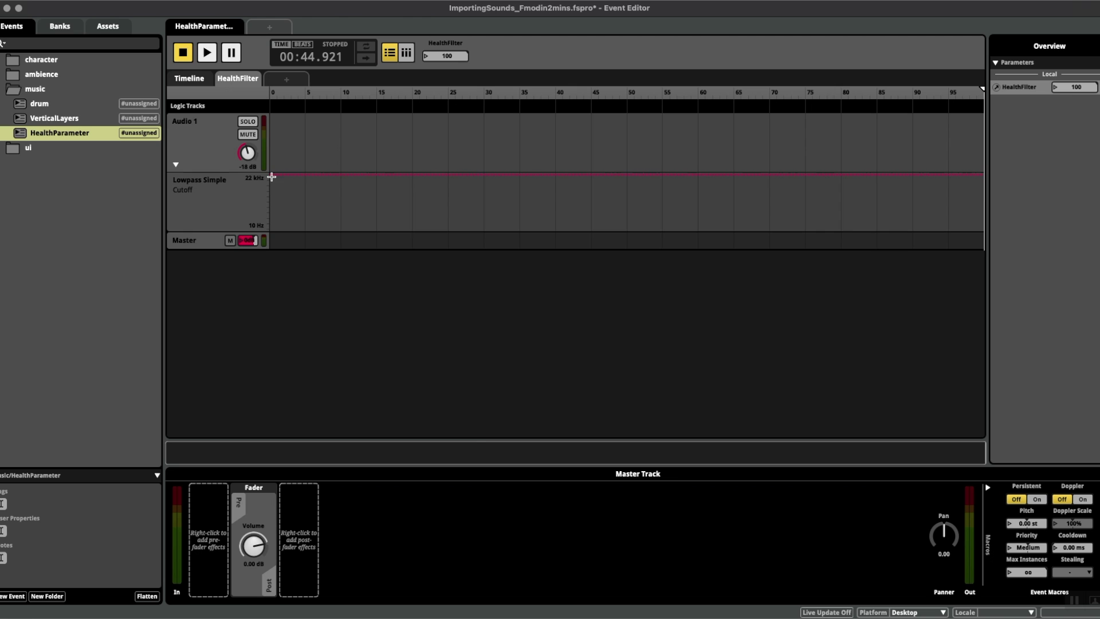
{"action": "left_click", "coordinate": [270, 175]}
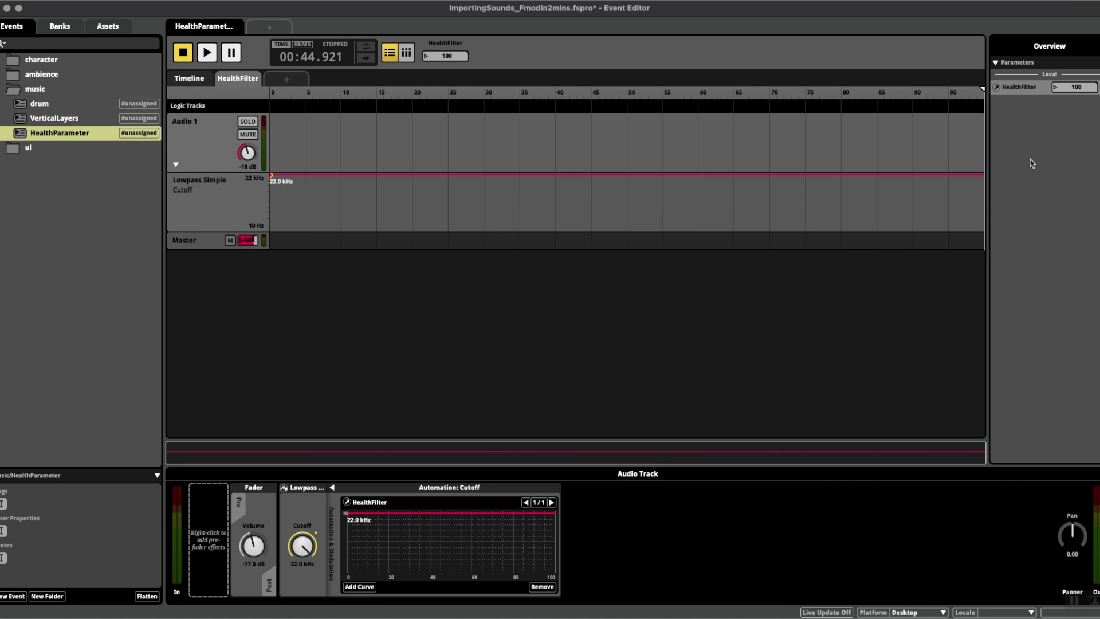
{"action": "left_click", "coordinate": [982, 175]}
{"action": "mouse_move", "coordinate": [449, 56]}
{"action": "left_mouse_down"}
{"action": "mouse_move", "coordinate": [436, 56]}
{"action": "mouse_move", "coordinate": [480, 170]}
{"action": "left_mouse_up"}
{"action": "left_click_drag", "start_coordinate": [466, 95], "coordinate": [227, 98]}
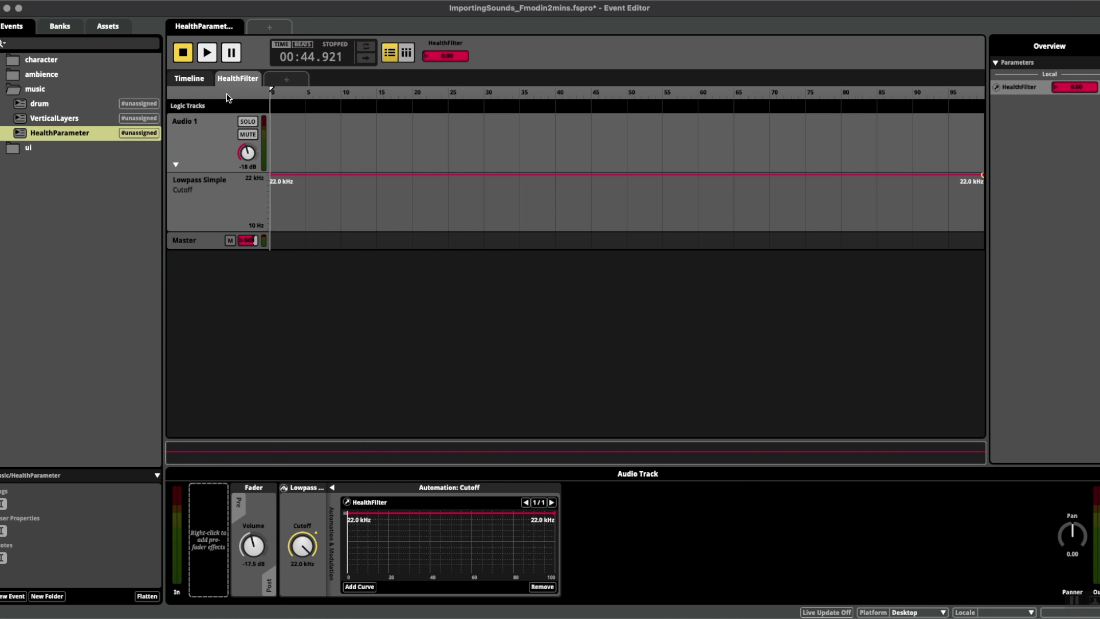
{"action": "left_click_drag", "start_coordinate": [271, 175], "coordinate": [269, 209]}
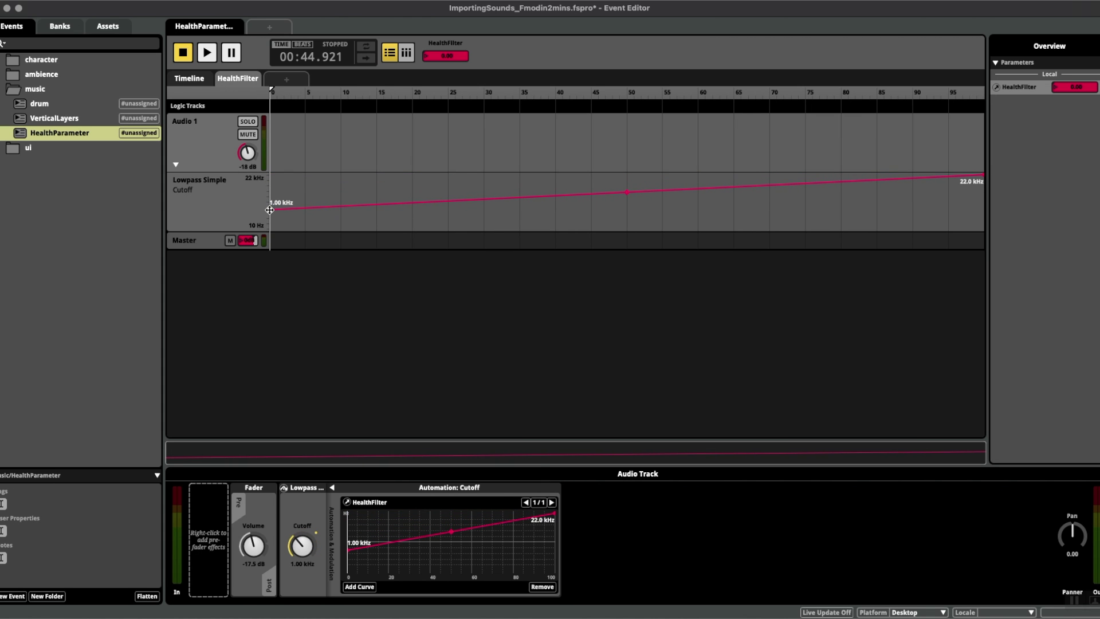
{"action": "left_click_drag", "start_coordinate": [441, 57], "coordinate": [467, 63]}
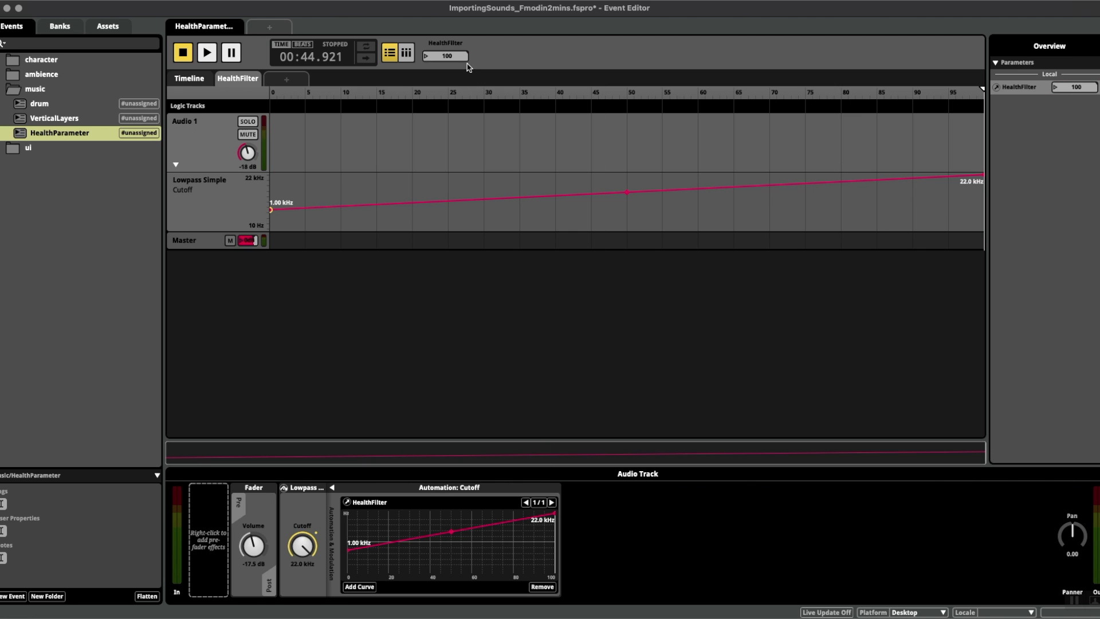
Play the music while lowering HealthFilter to hear the cutoff close, then scrub it back up
{"action": "left_click", "coordinate": [193, 80]}
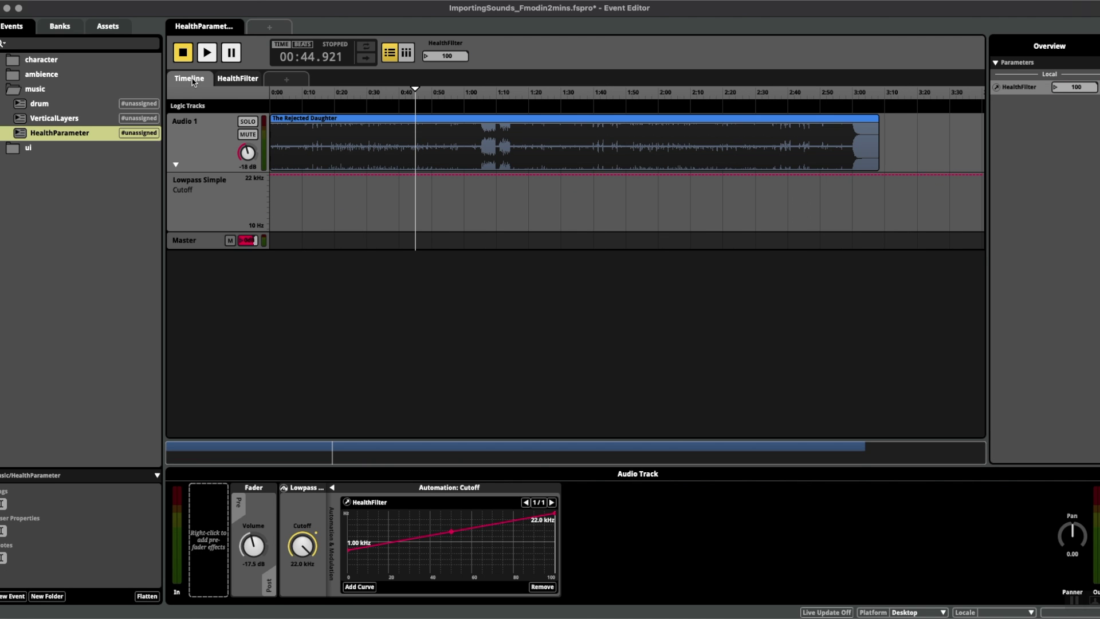
{"action": "left_click", "coordinate": [208, 54]}
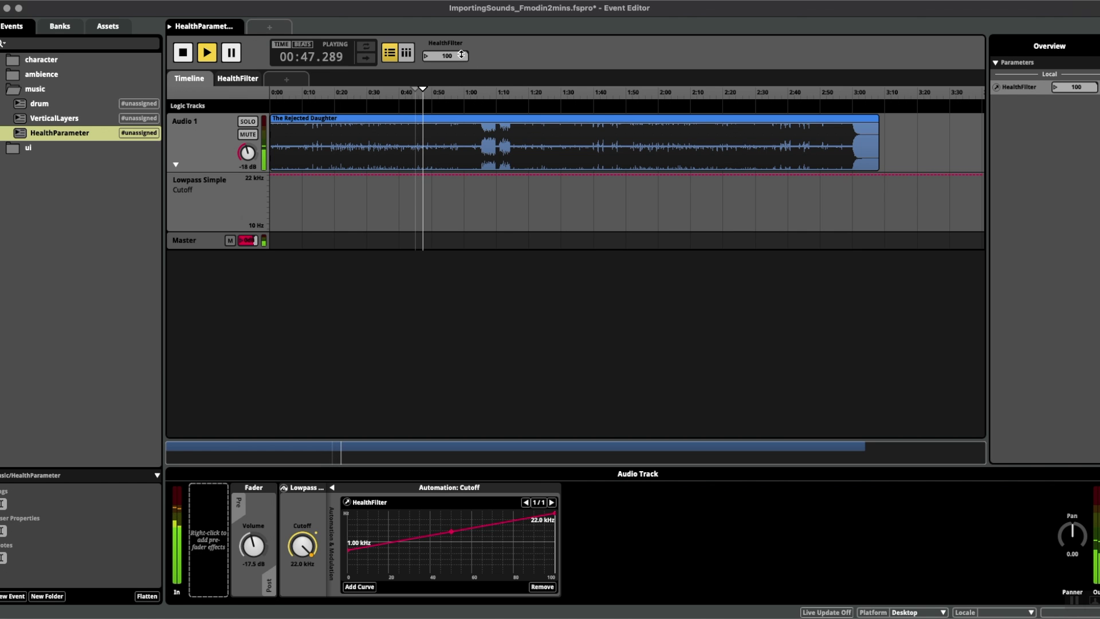
{"action": "left_click_drag", "start_coordinate": [462, 55], "coordinate": [461, 128]}
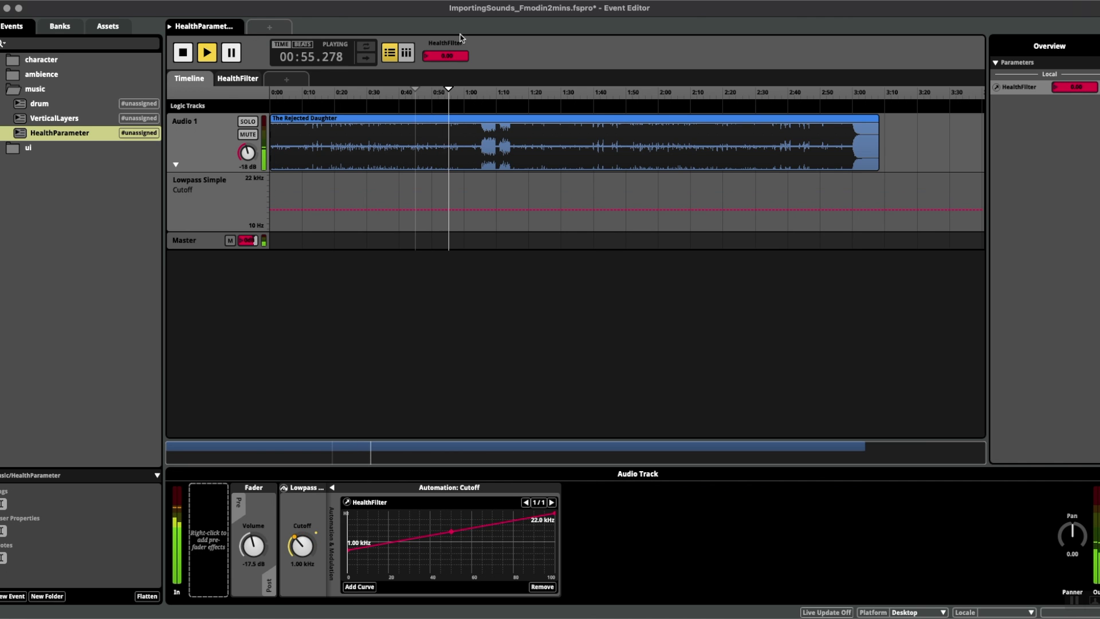
{"action": "left_click", "coordinate": [238, 79]}
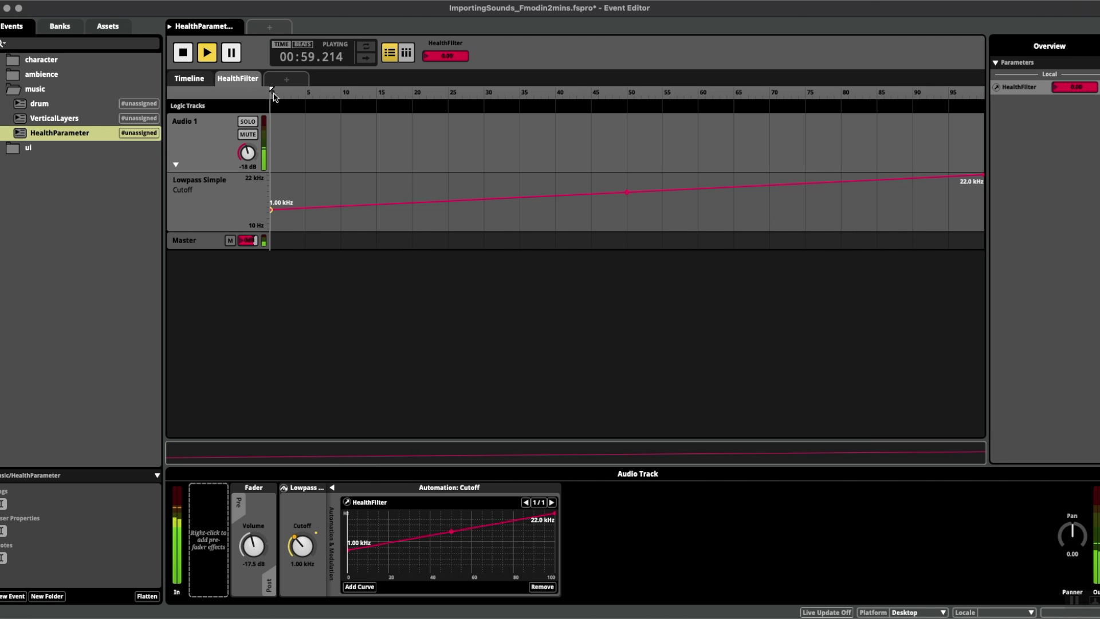
{"action": "mouse_move", "coordinate": [273, 97]}
{"action": "left_mouse_down"}
{"action": "mouse_move", "coordinate": [840, 128]}
{"action": "mouse_move", "coordinate": [927, 103]}
{"action": "mouse_move", "coordinate": [973, 121]}
{"action": "left_mouse_up"}
Stop playback and move the 22.0 kHz curve point to HealthFilter 50
{"action": "key", "text": "space"}
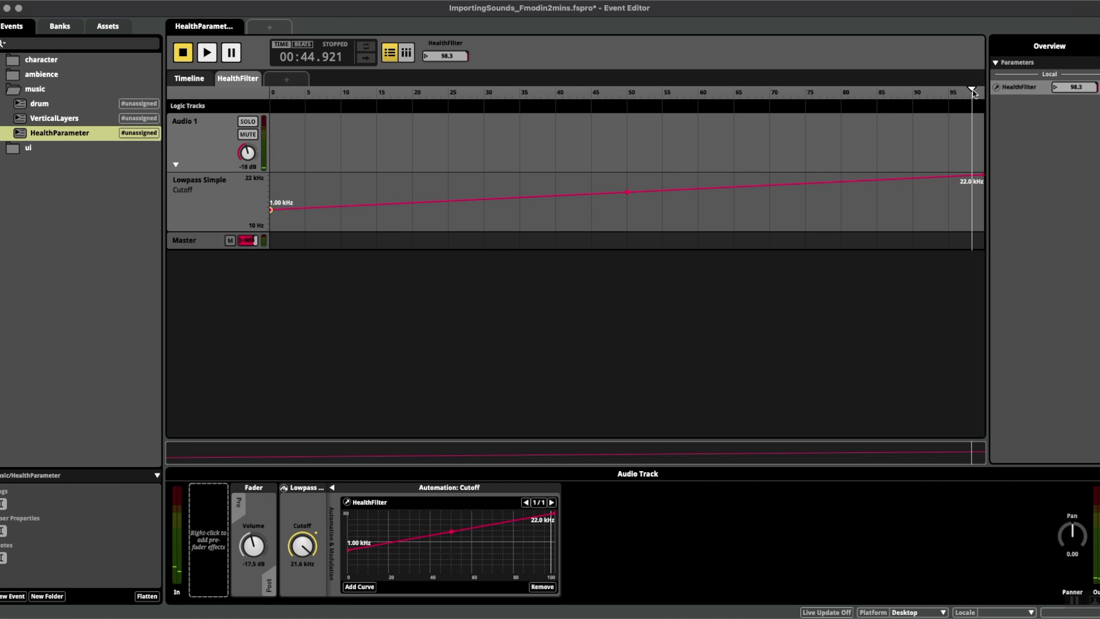
{"action": "left_click_drag", "start_coordinate": [973, 94], "coordinate": [876, 101]}
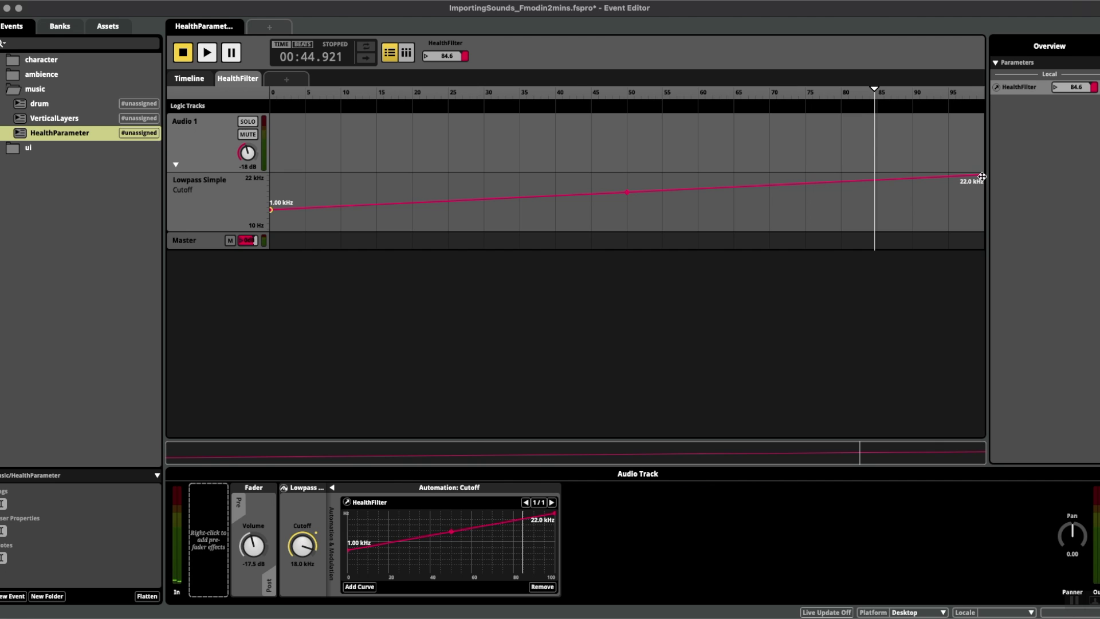
{"action": "left_click_drag", "start_coordinate": [982, 175], "coordinate": [627, 175]}
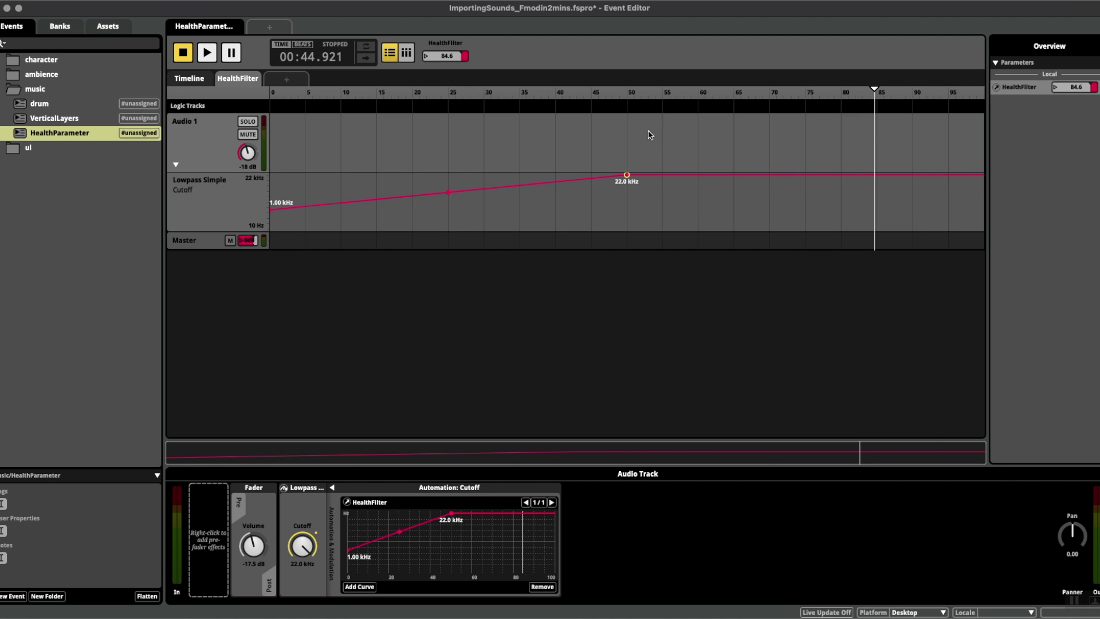